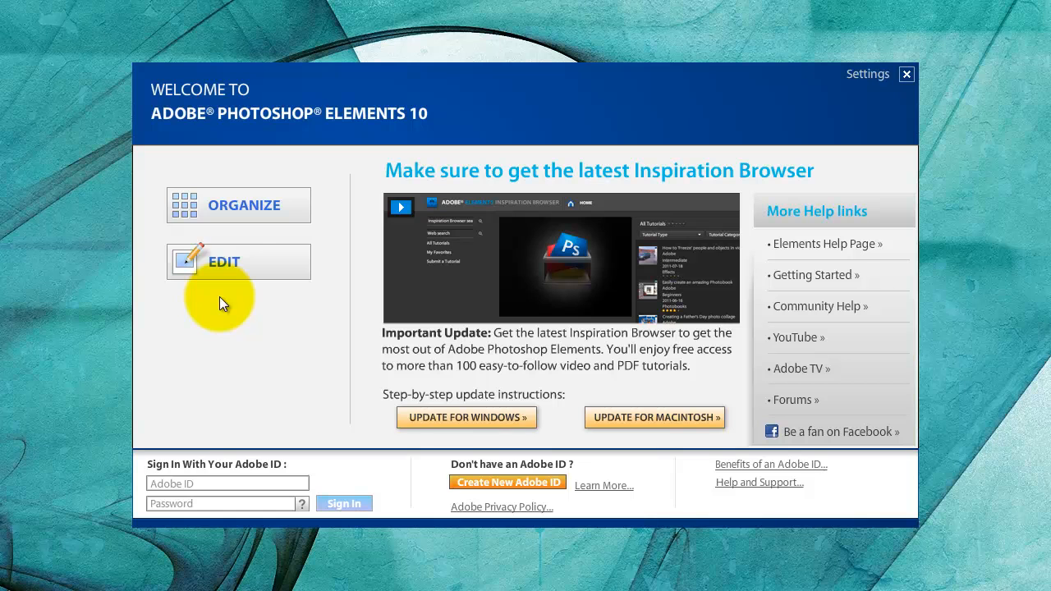
- Enter the photo editing workspace from the welcome screen and open Process Multiple Files
click(234, 261)
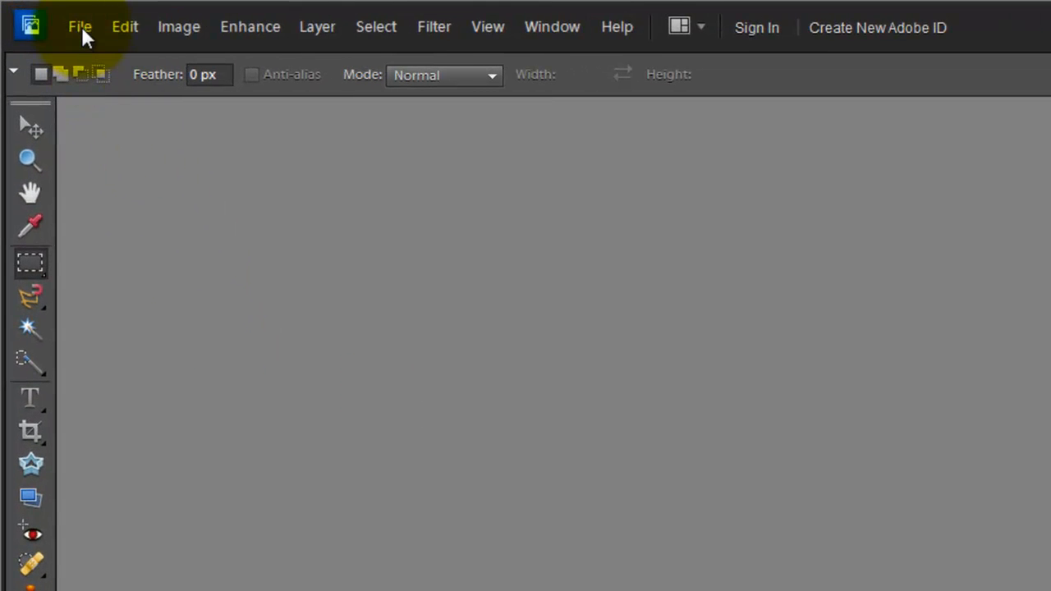
click(82, 26)
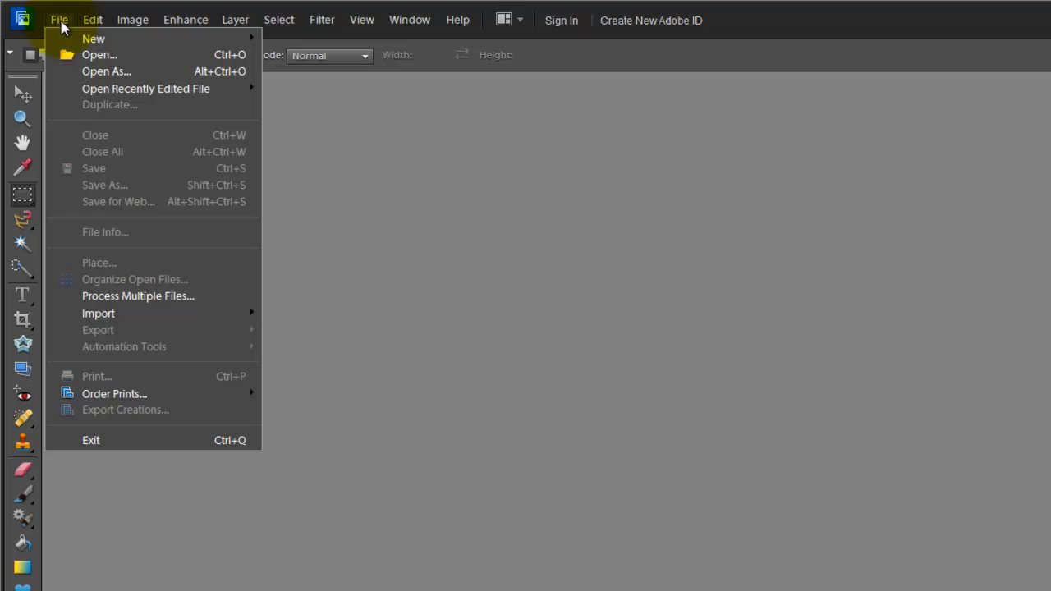
click(137, 295)
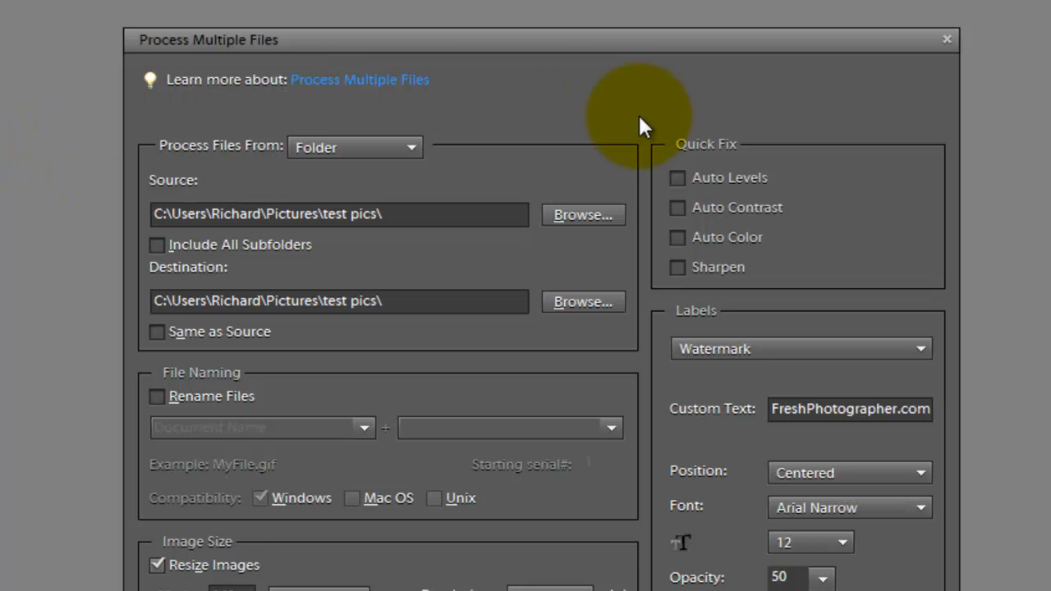
- Set the batch source folder to test pics and the destination folder to Resized Images within My Pictures
click(593, 214)
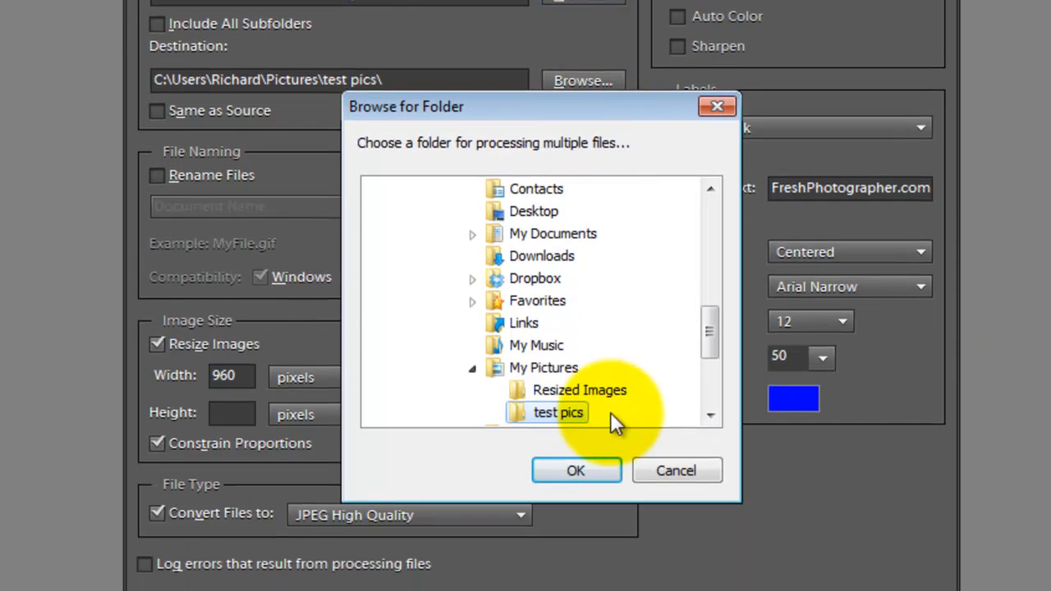
click(579, 472)
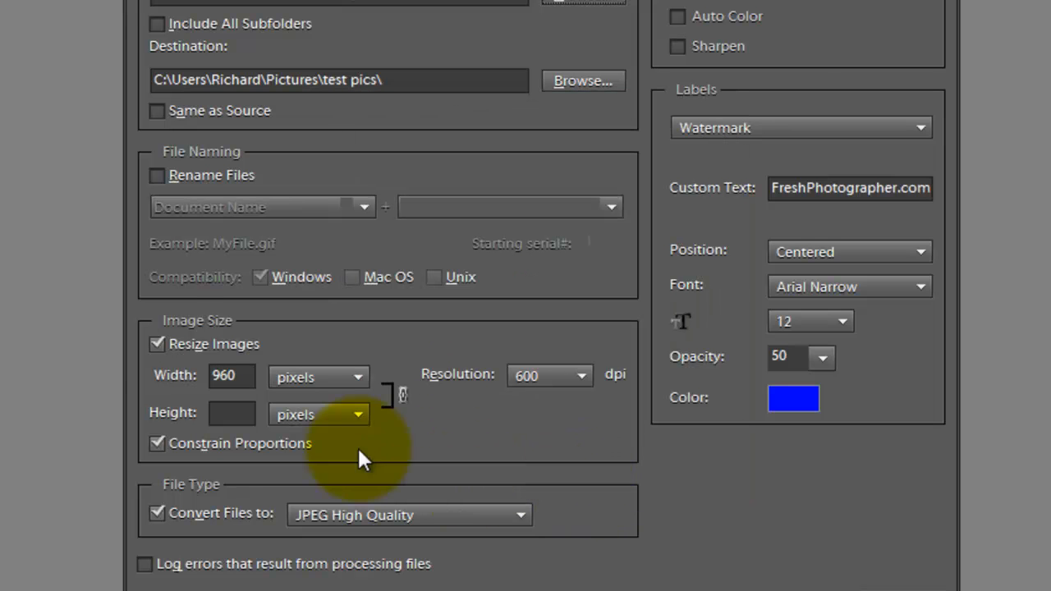
click(584, 81)
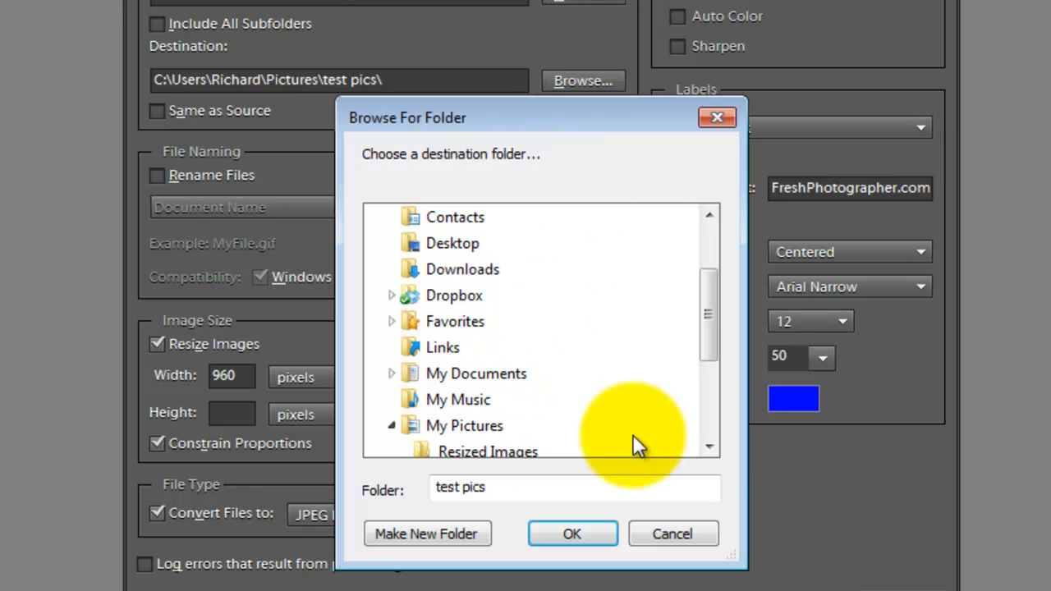
click(709, 447)
click(709, 447)
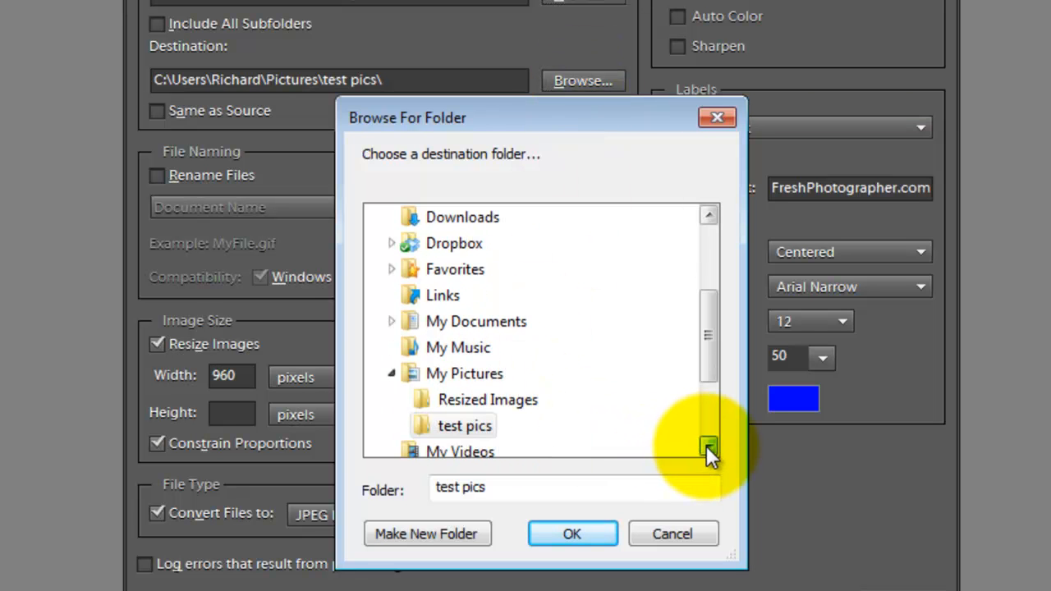
click(490, 399)
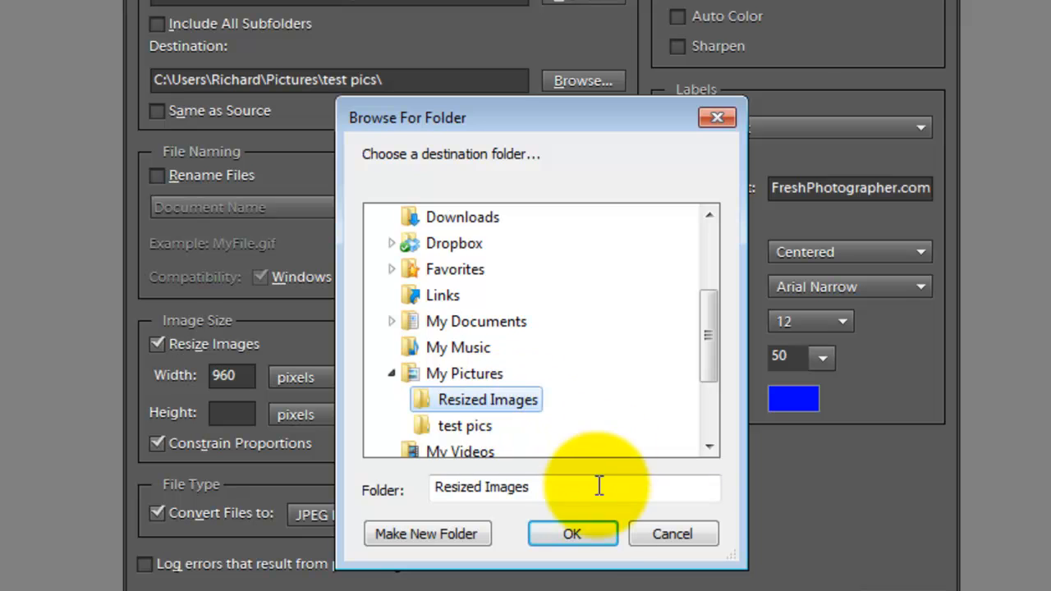
click(581, 539)
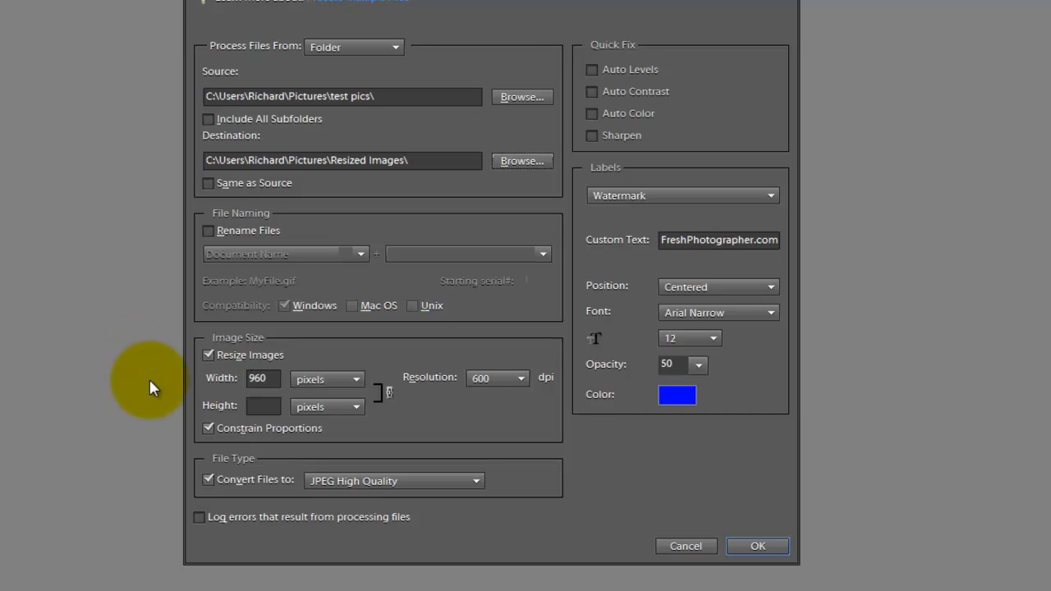
- Review the available choices for width units, resolution, output file type and label type without changing them
click(349, 380)
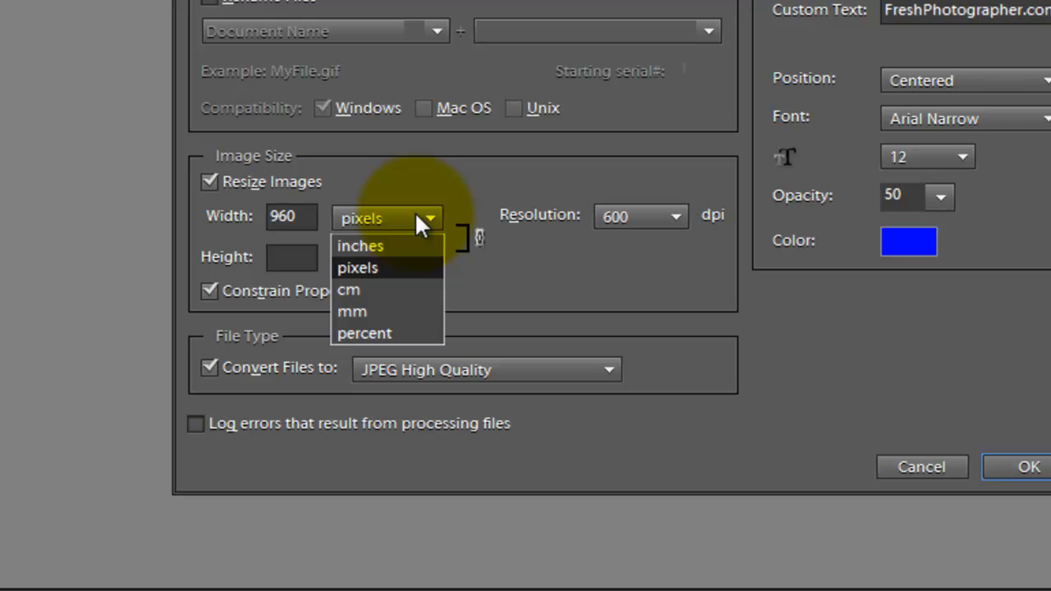
click(416, 217)
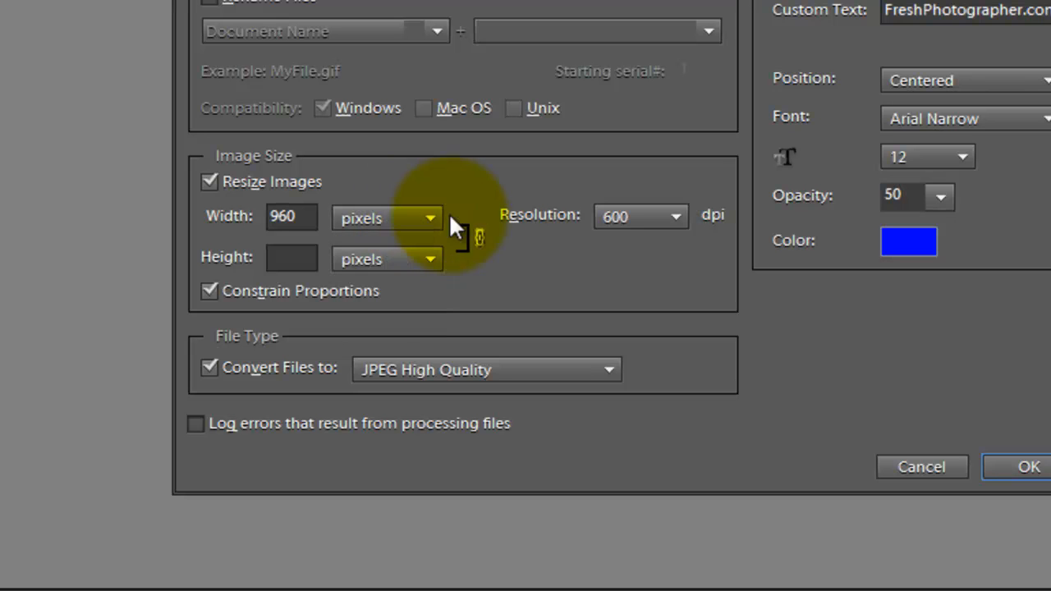
click(676, 219)
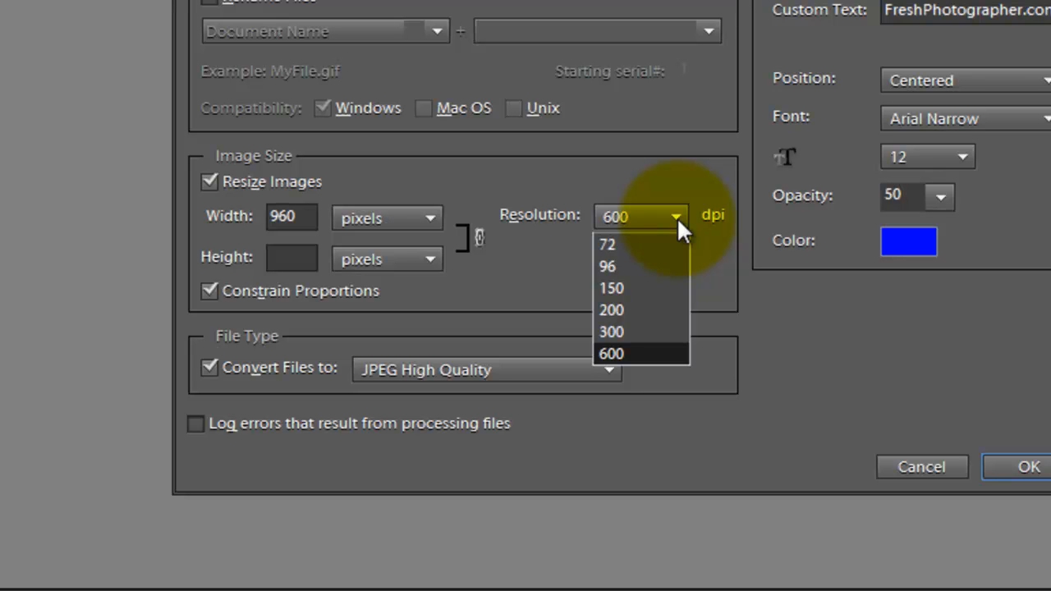
click(676, 217)
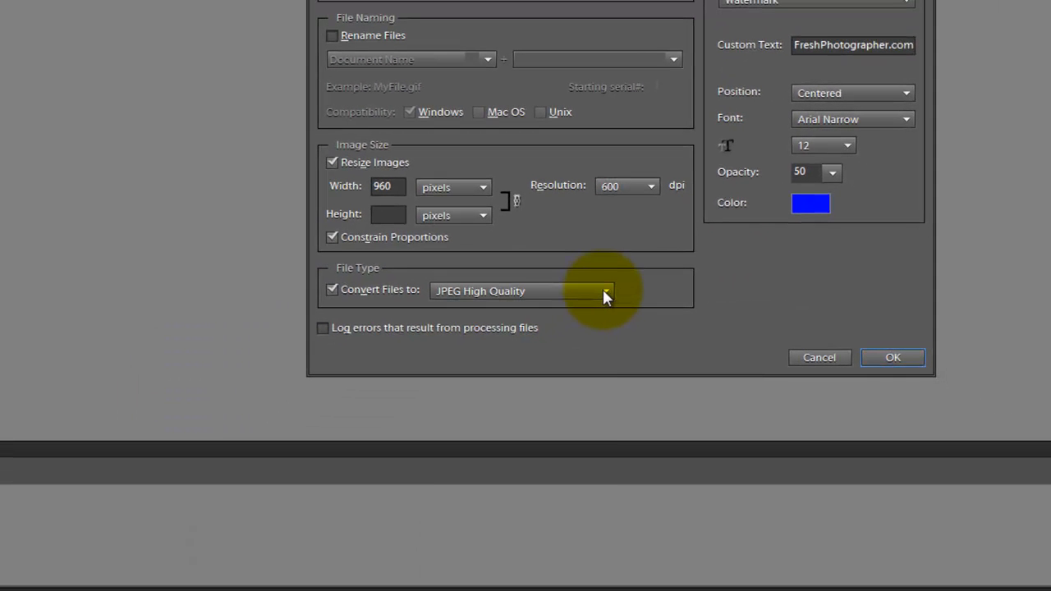
click(602, 291)
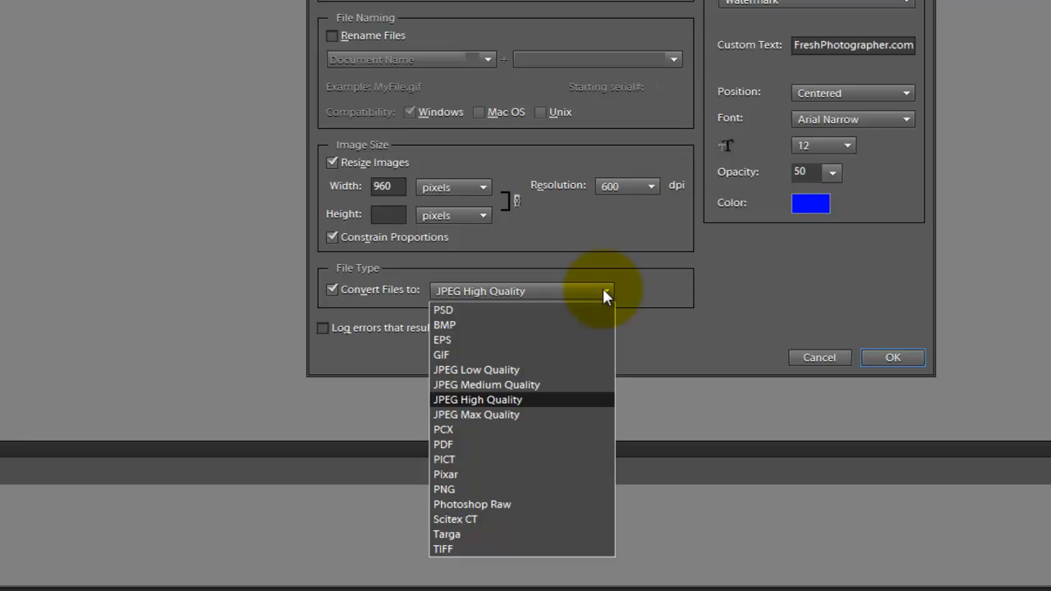
click(604, 293)
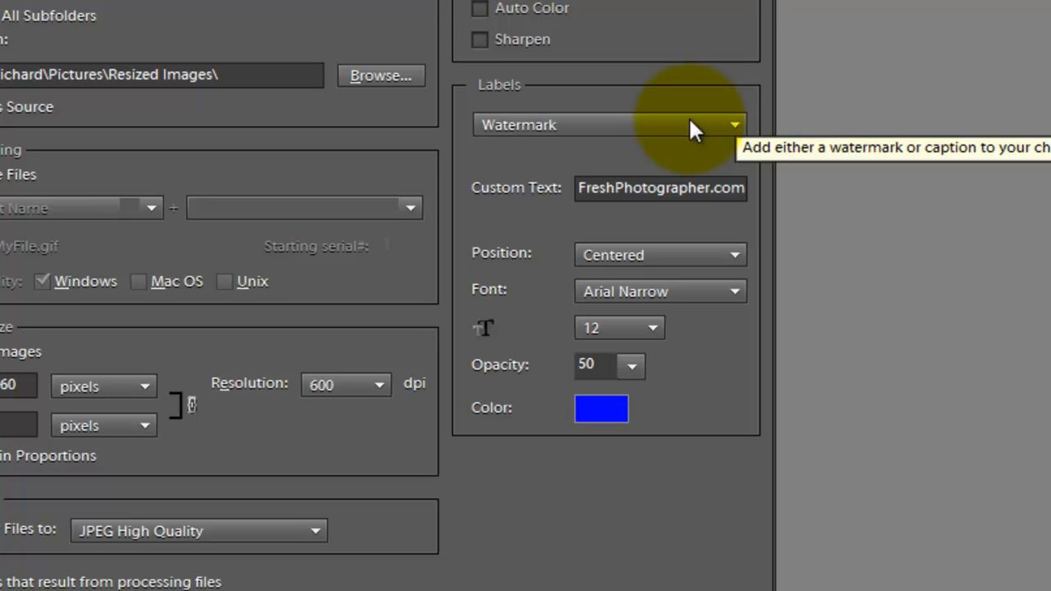
click(691, 132)
click(690, 127)
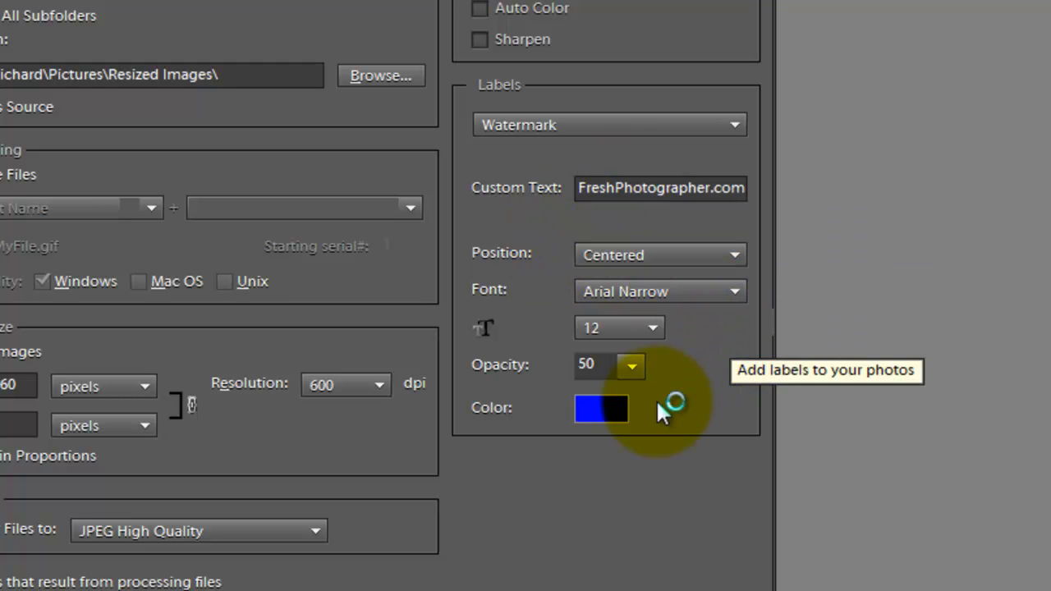
- Set the watermark opacity to 26 and run the batch processing
click(631, 367)
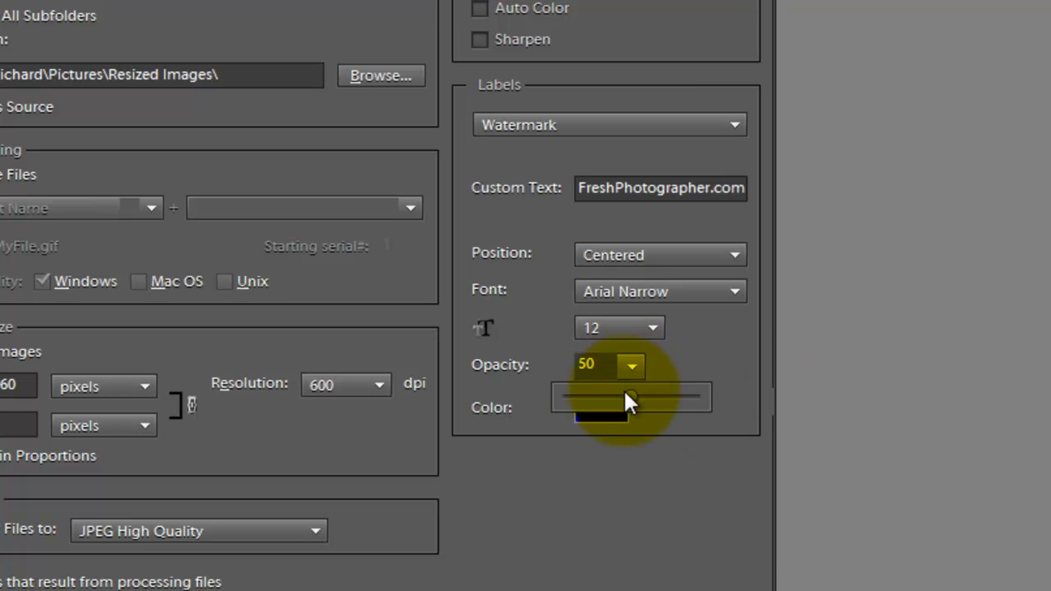
drag(629, 396, 601, 397)
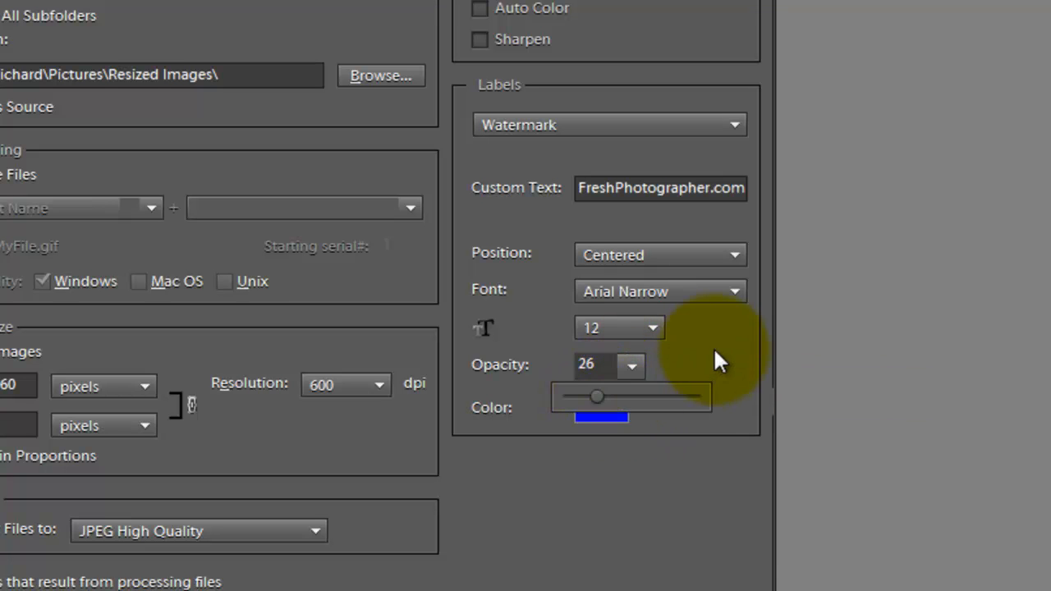
click(716, 348)
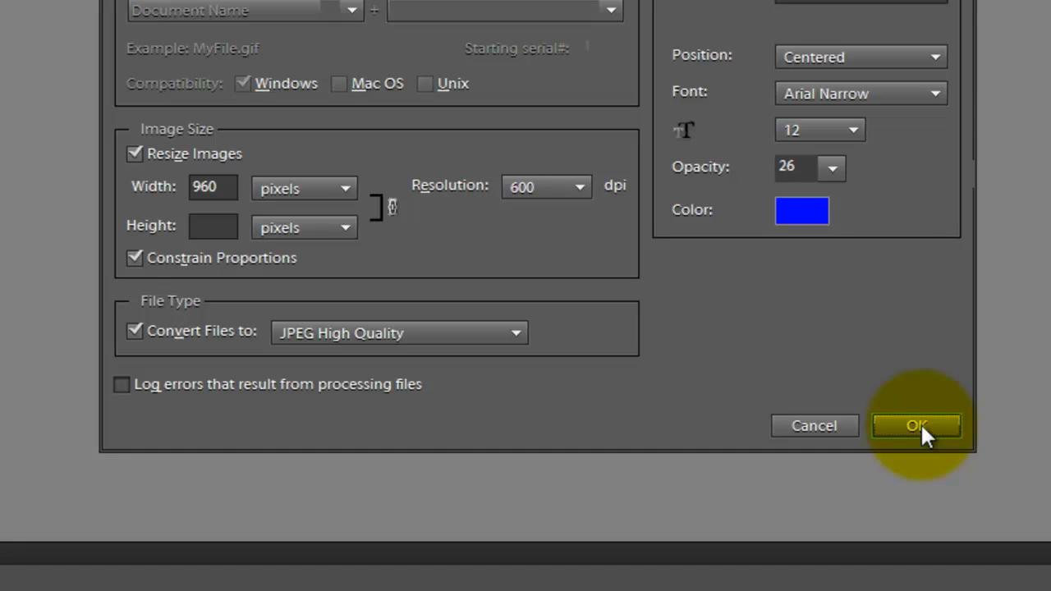
click(920, 422)
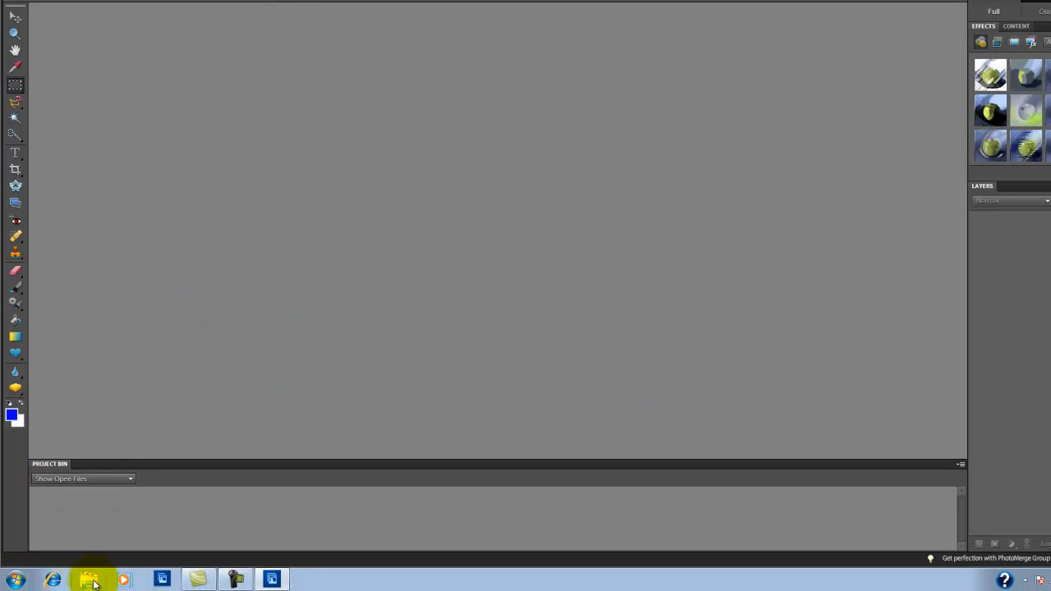
- Switch to Windows Explorer and check the file size of boston 2011 297 in the test pics folder's properties
click(90, 580)
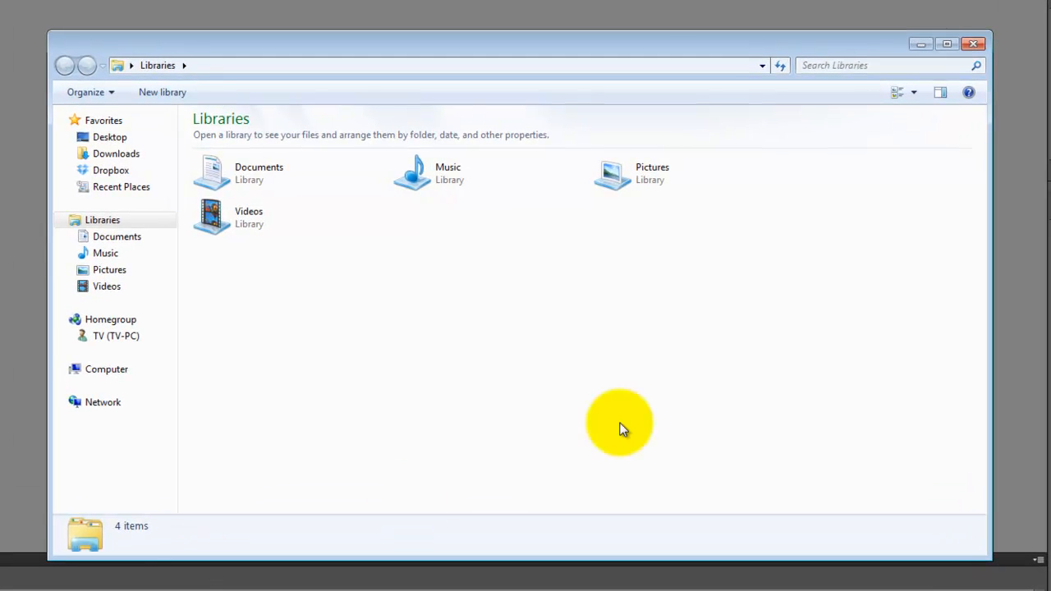
double_click(651, 180)
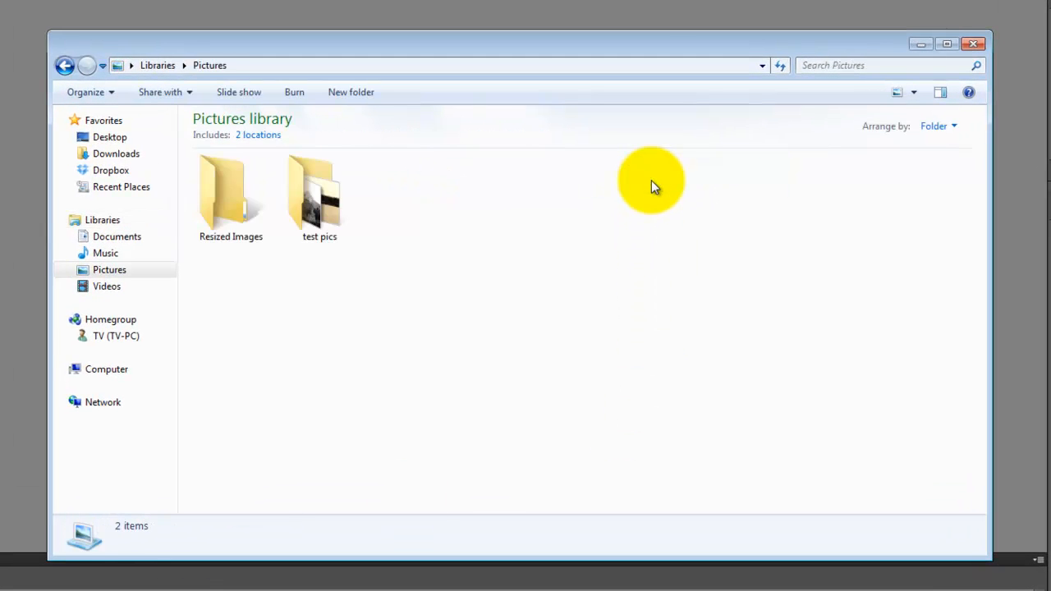
double_click(319, 199)
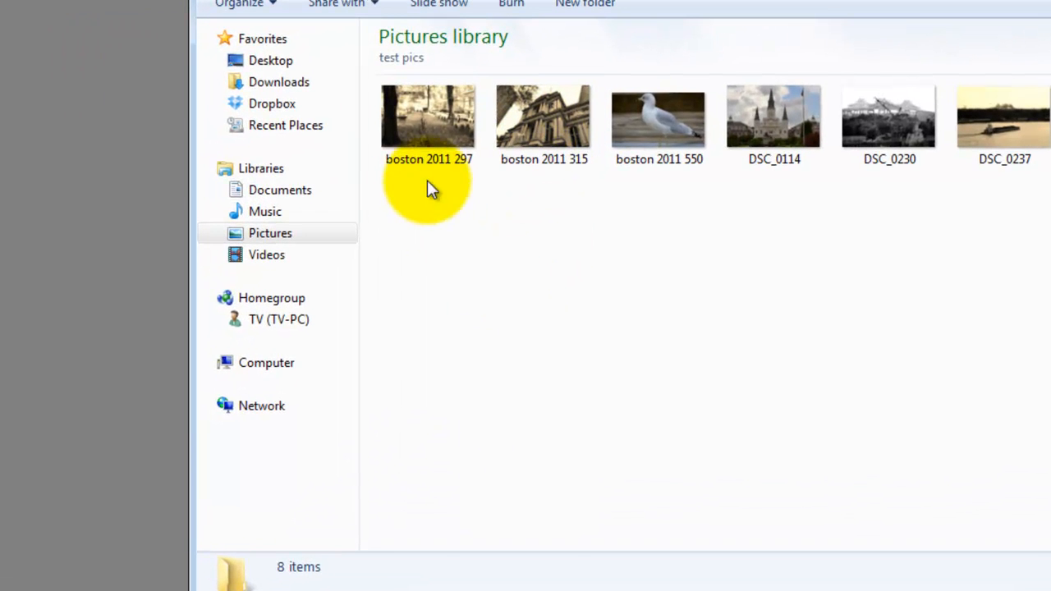
click(414, 119)
right_click(415, 119)
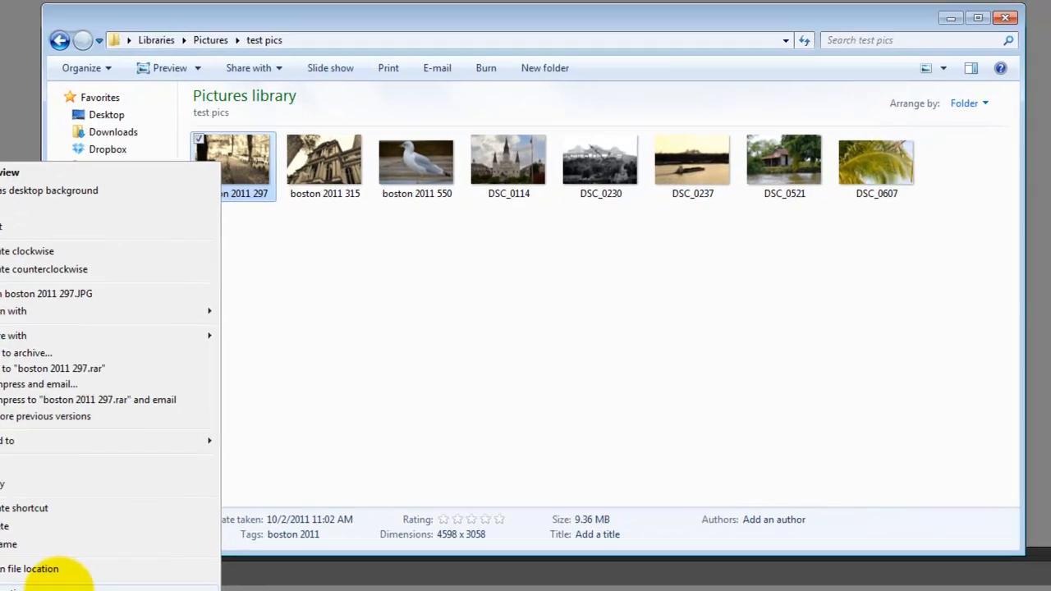
click(273, 530)
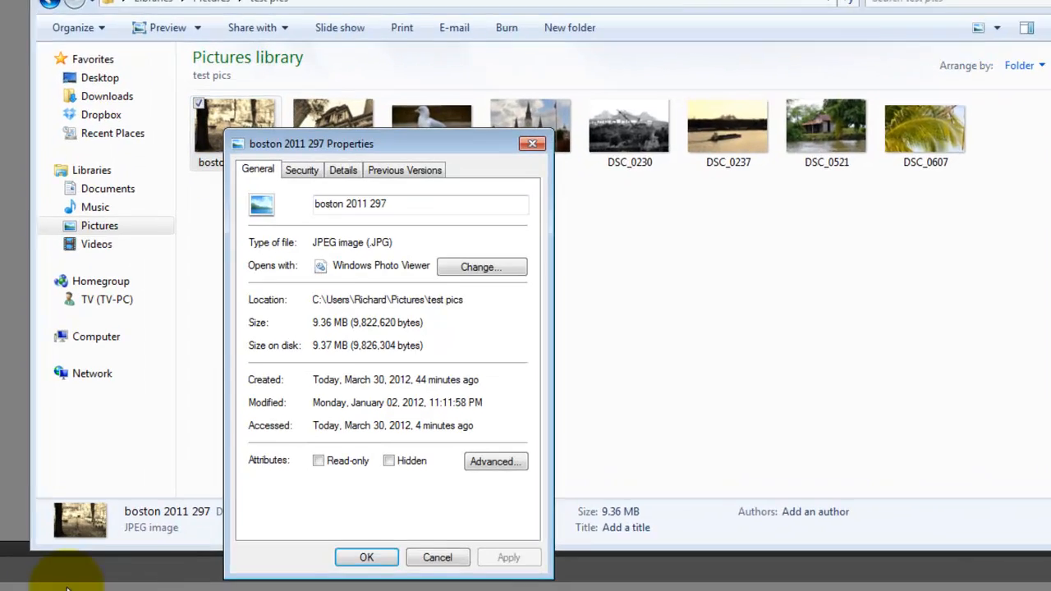
drag(481, 264, 346, 262)
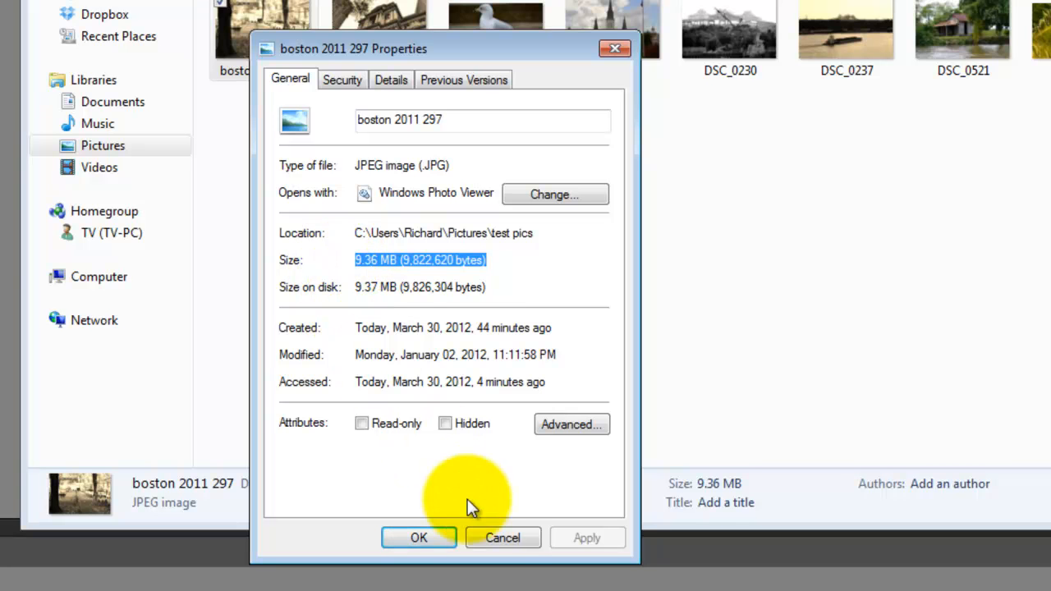
click(502, 538)
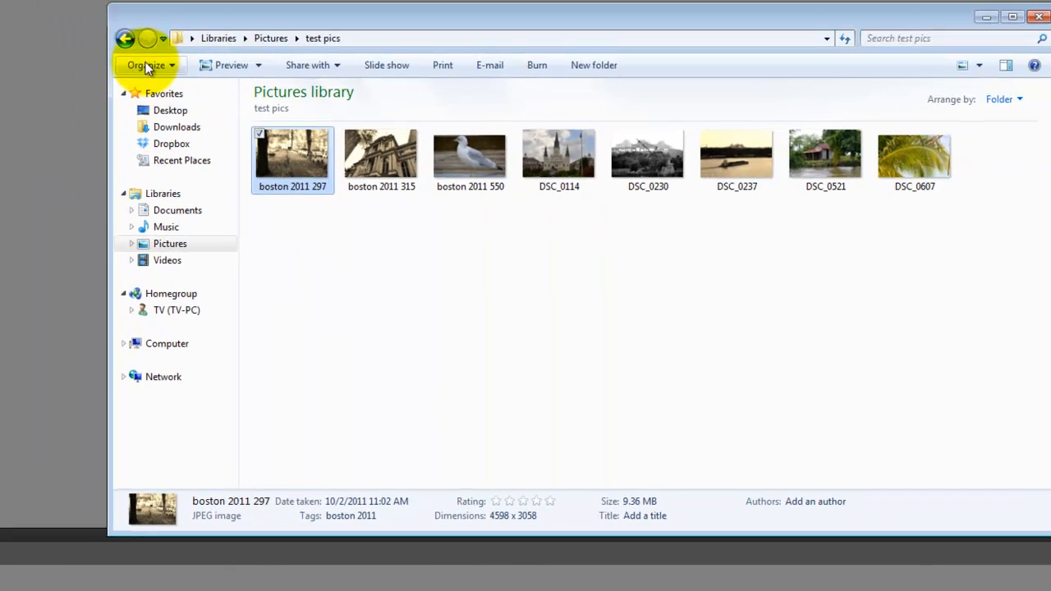
- Go to the Resized Images folder and check the file size in the properties of the resized boston 2011 297
click(133, 49)
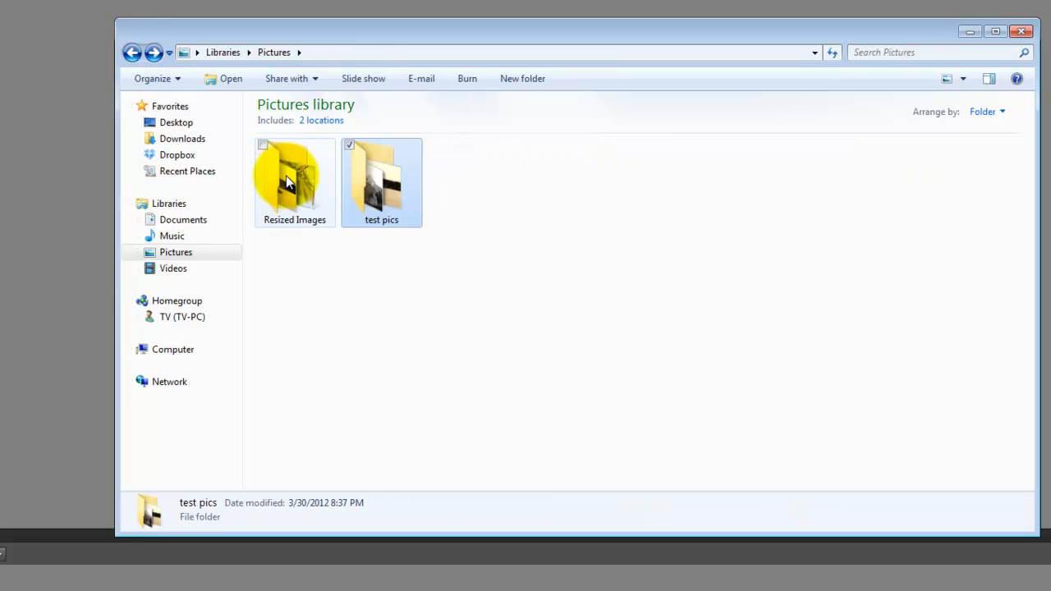
double_click(287, 182)
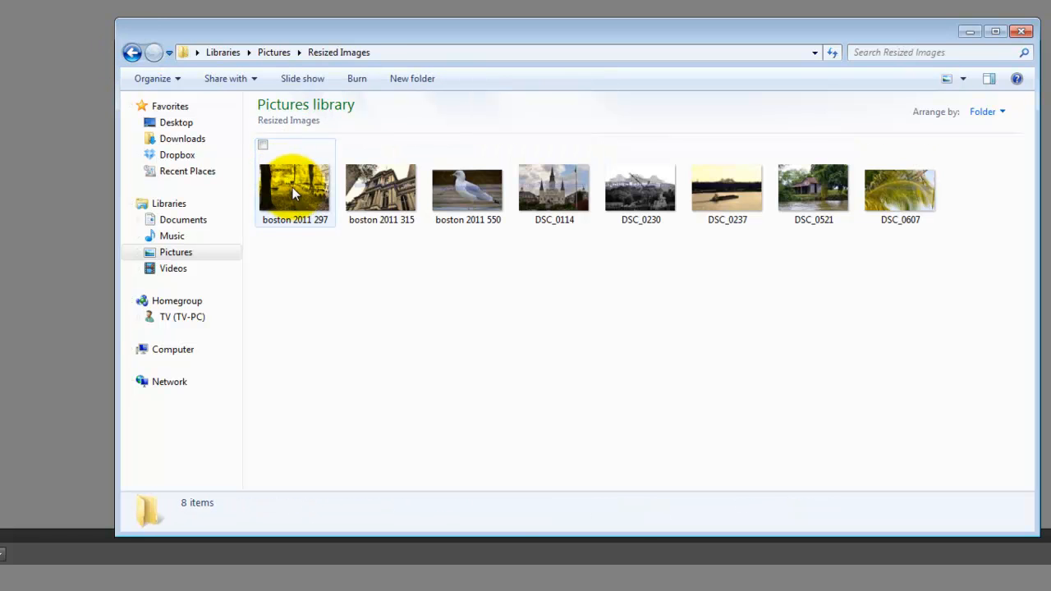
click(292, 188)
right_click(311, 164)
click(192, 578)
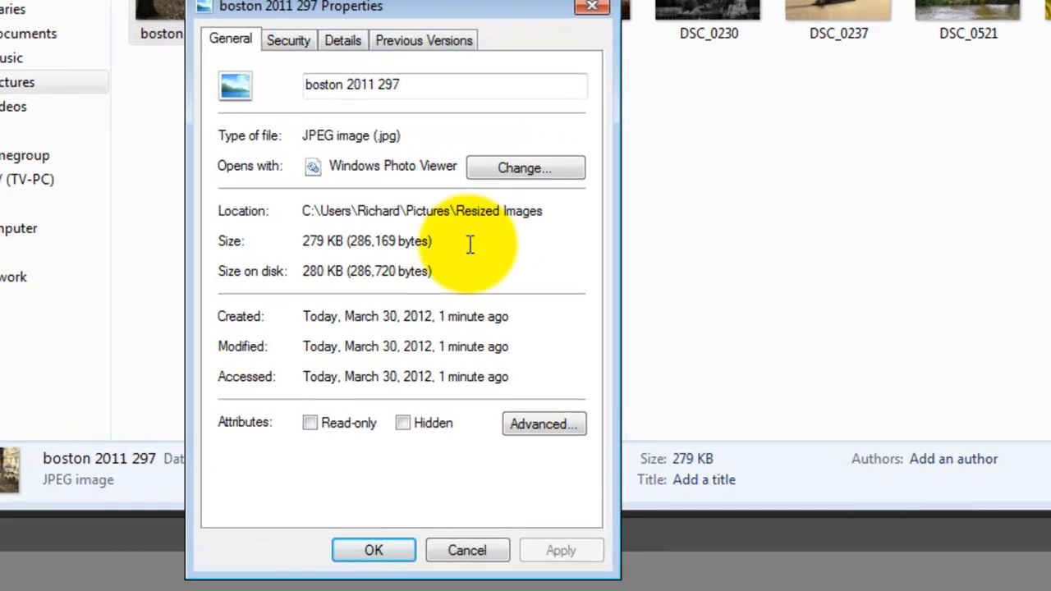
drag(546, 275, 425, 273)
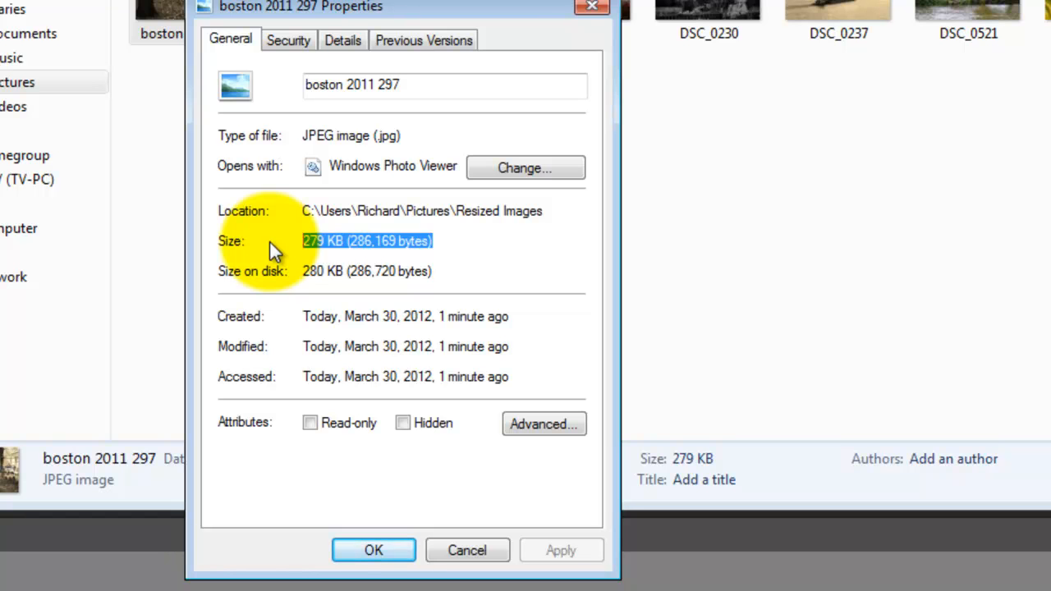
click(470, 552)
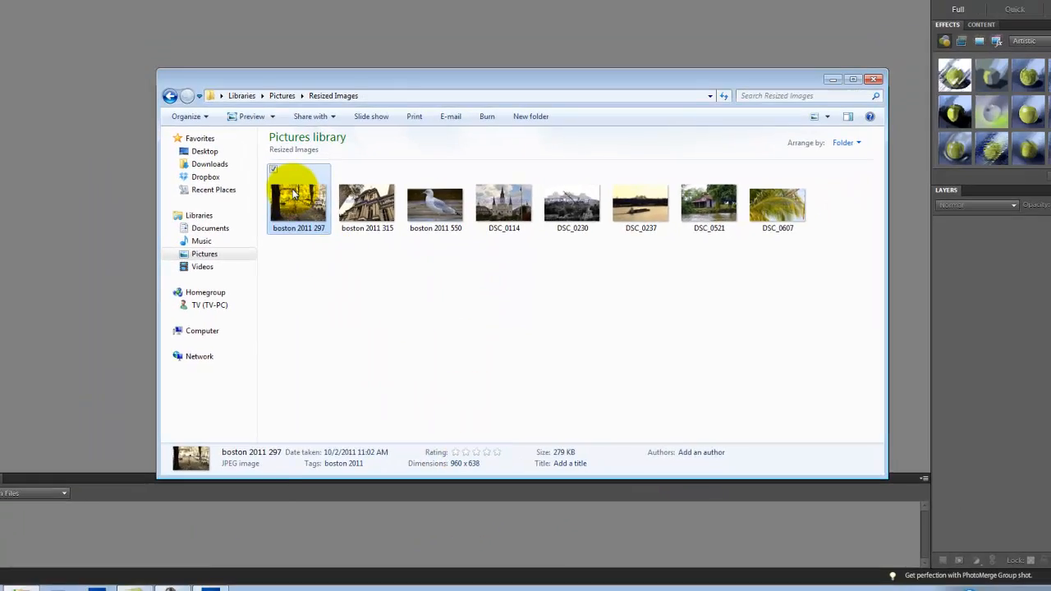
- Open the resized boston 2011 297 photo in Windows Photo Viewer to inspect its watermark
right_click(287, 194)
double_click(268, 216)
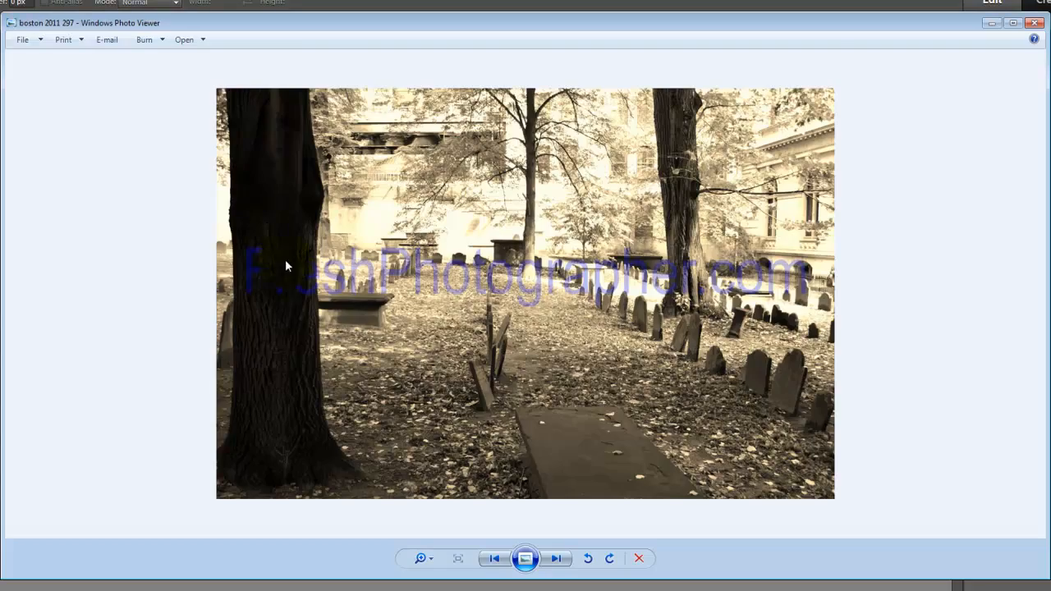